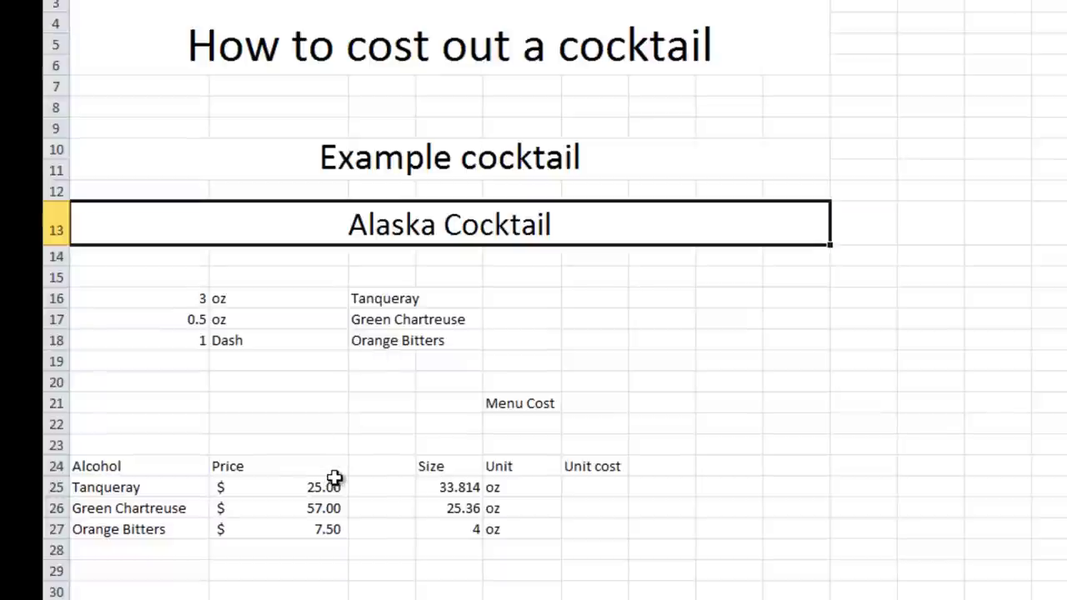
Review the prices and bottle sizes for Tanqueray, Green Chartreuse and Orange Bitters.
click(152, 487)
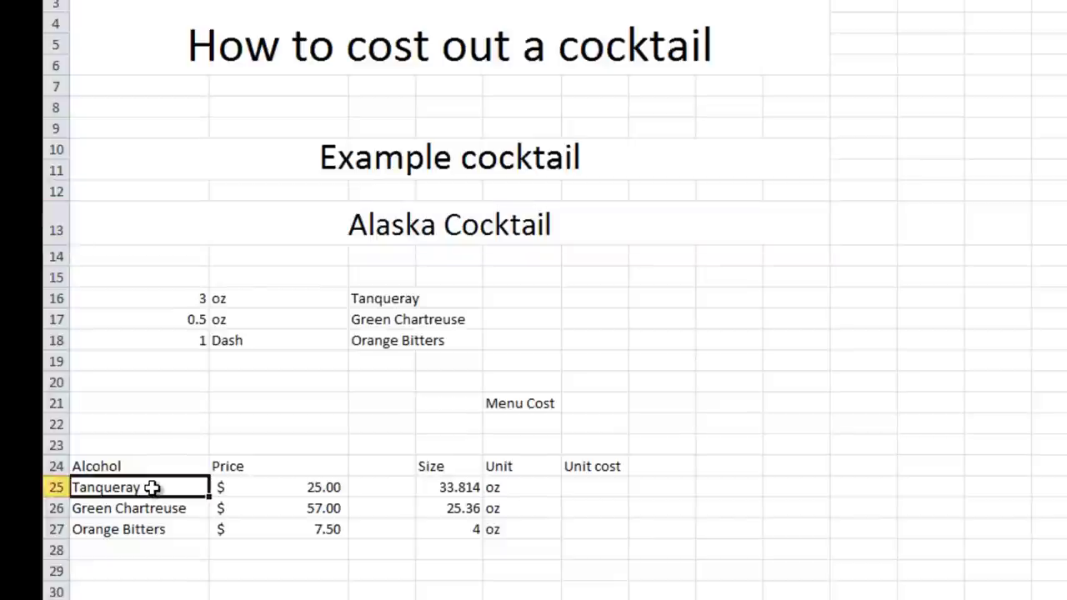
click(285, 489)
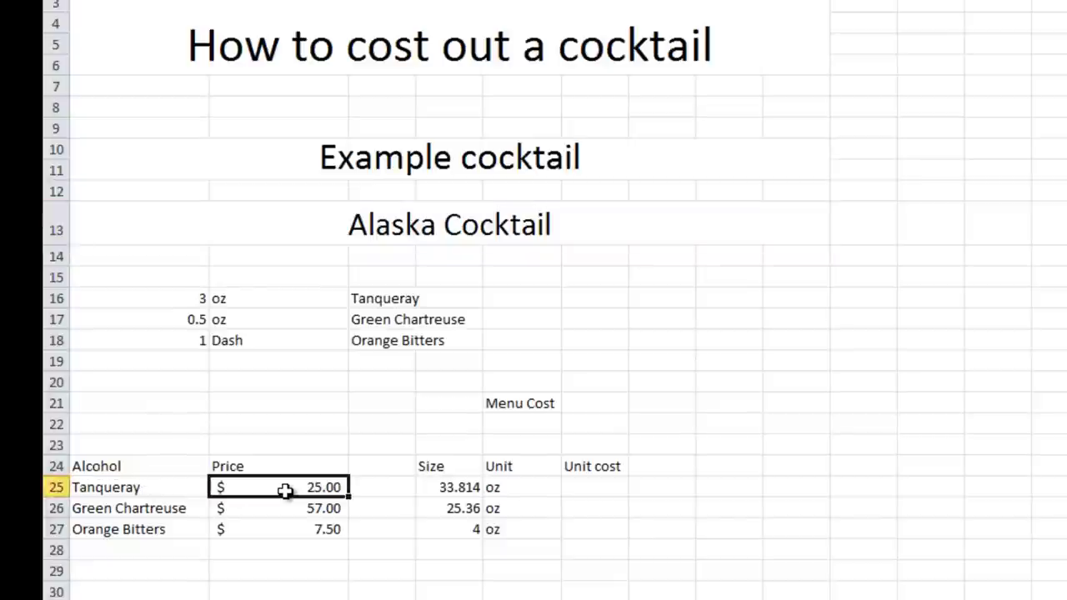
click(474, 492)
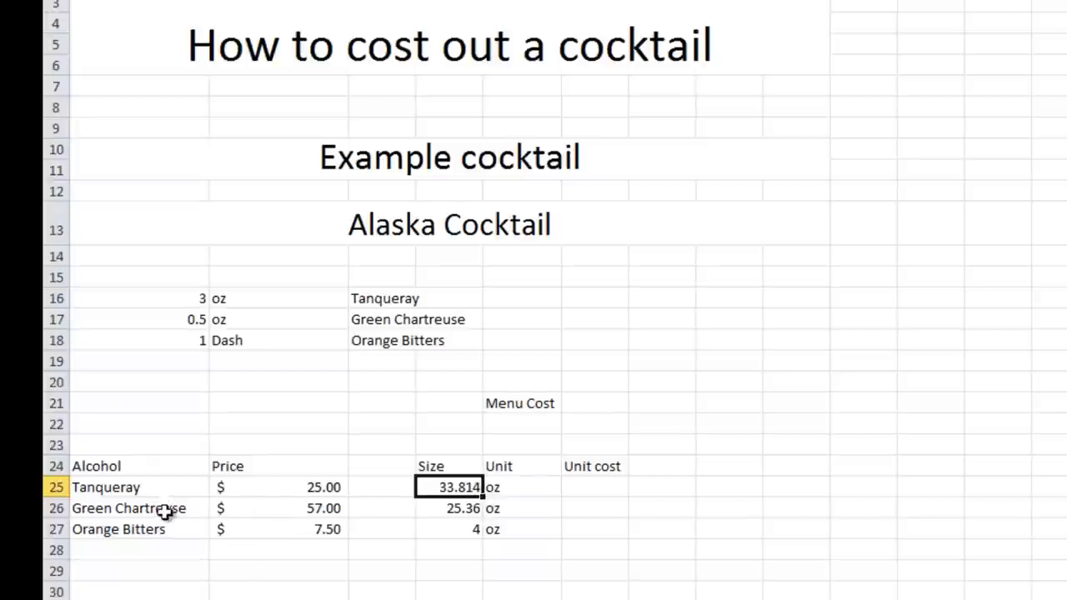
click(166, 512)
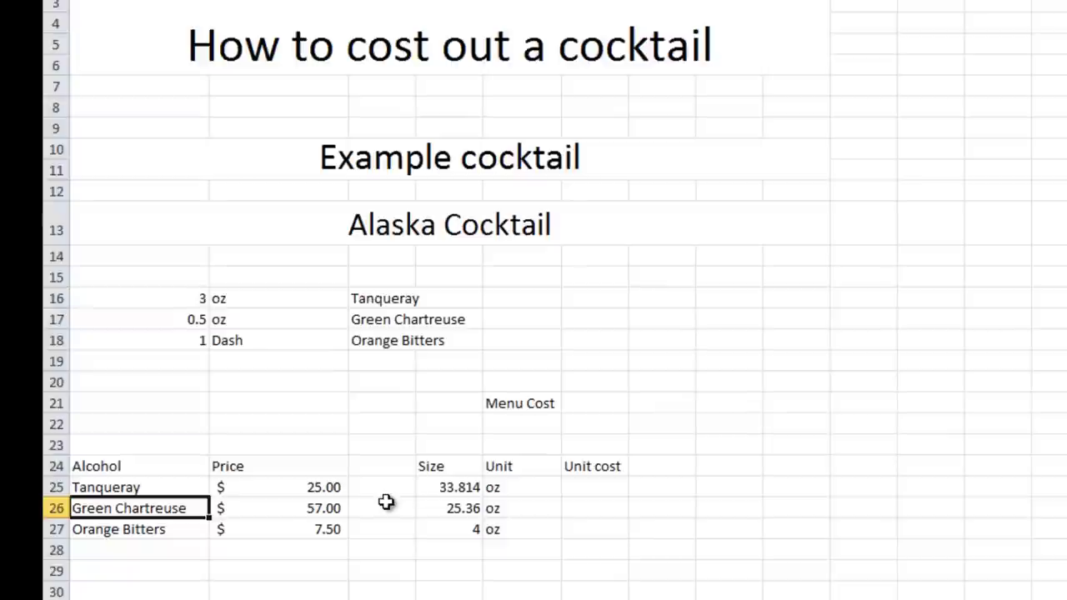
click(385, 529)
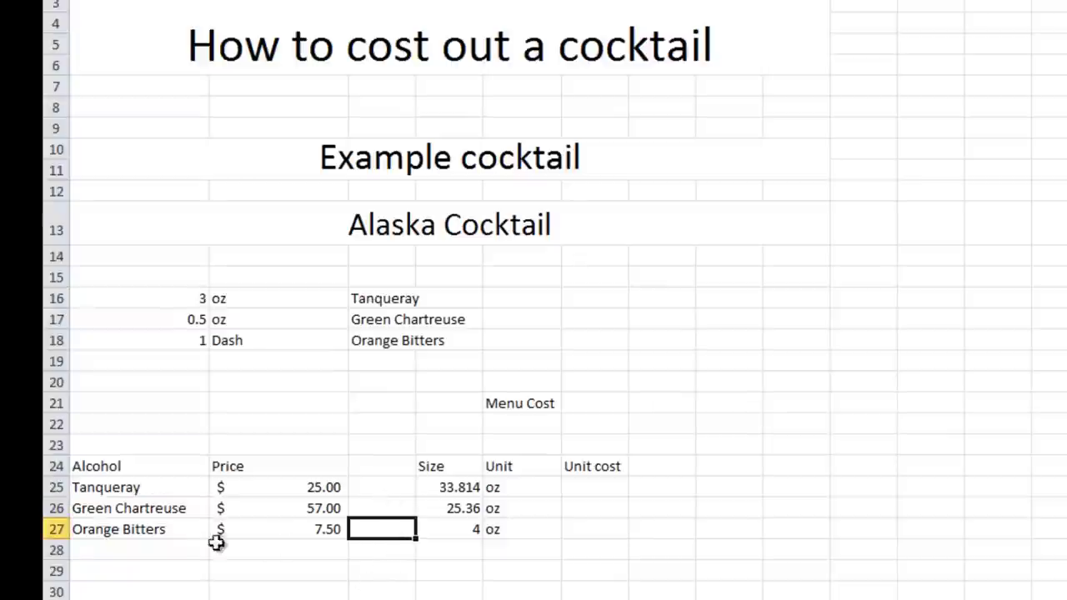
click(145, 533)
click(326, 530)
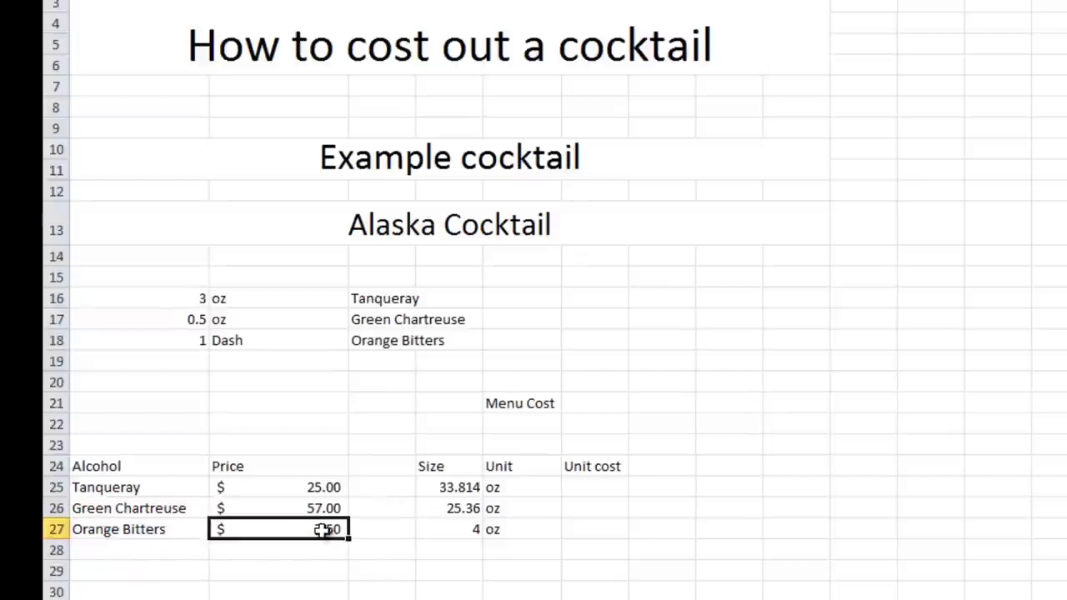
click(466, 531)
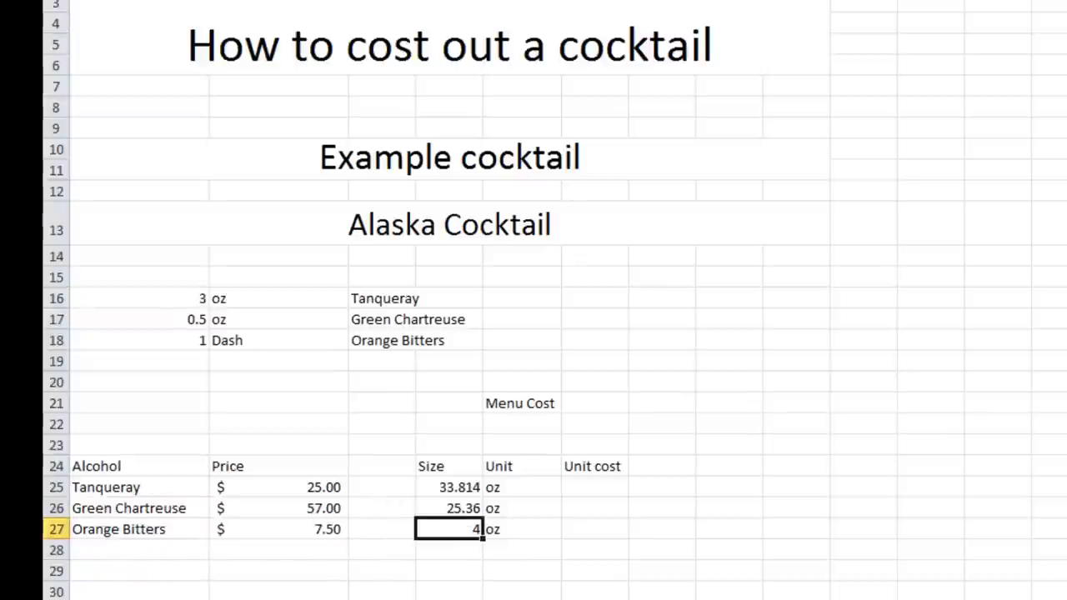
Enter Tanqueray's unit cost as 25.00 price over 33.814 oz size, =B25/D25, giving $0.74.
click(614, 492)
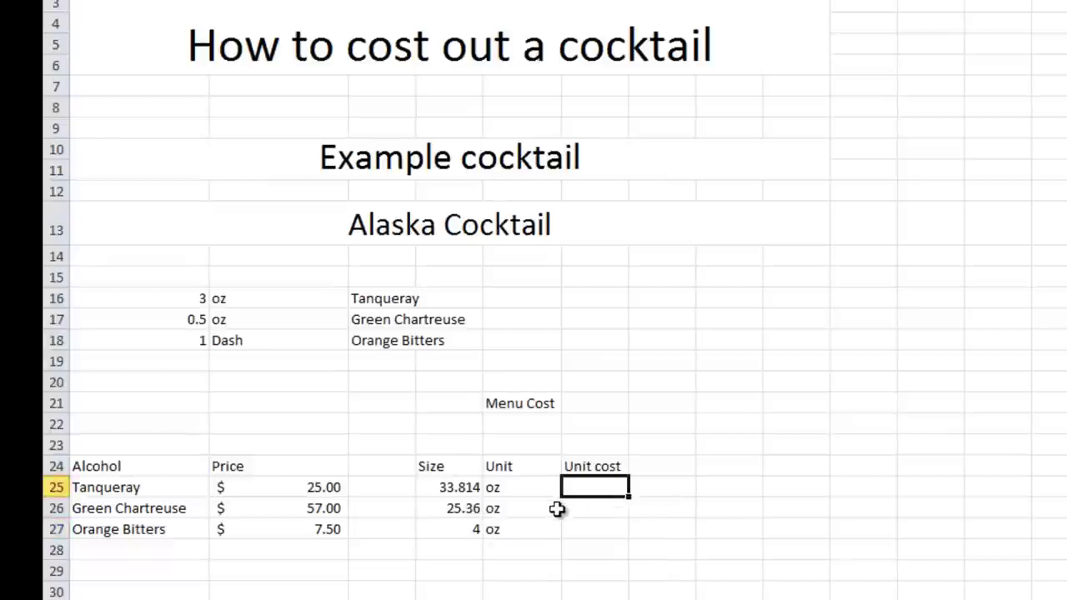
text(=)
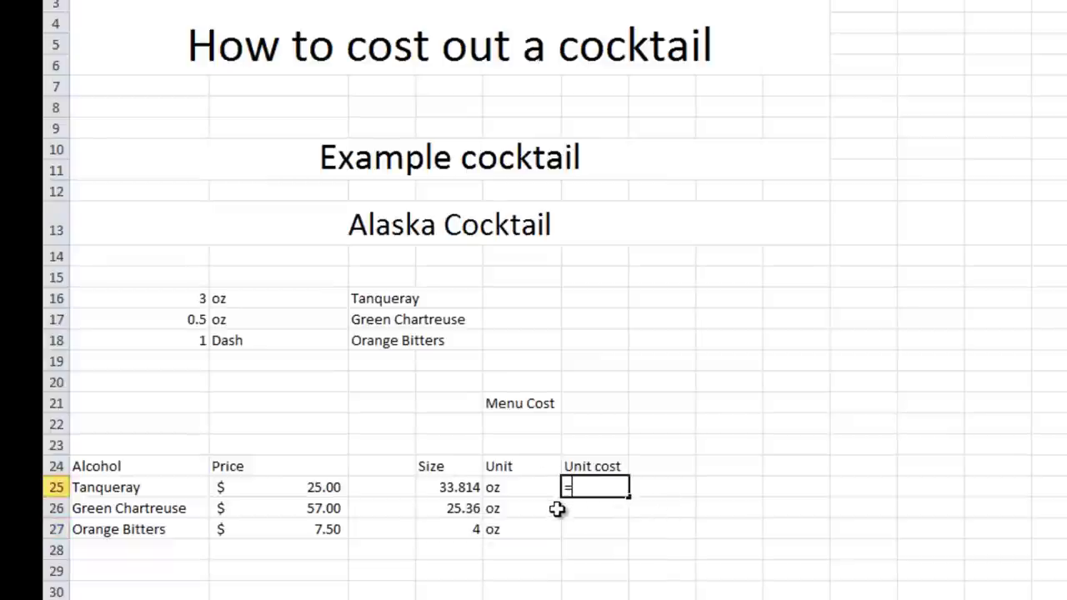
click(319, 495)
text(/)
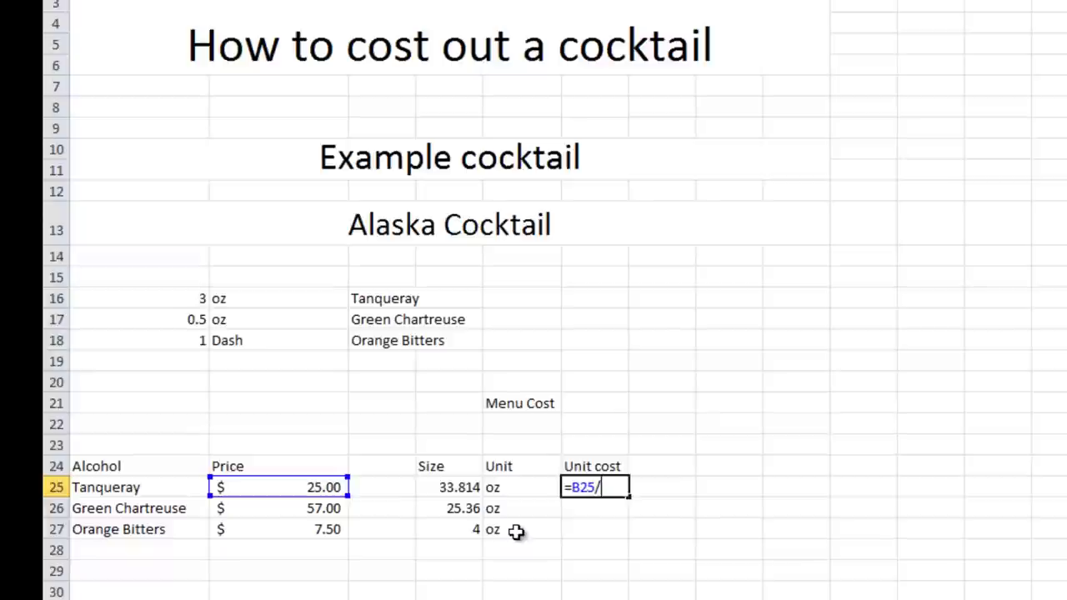
click(467, 491)
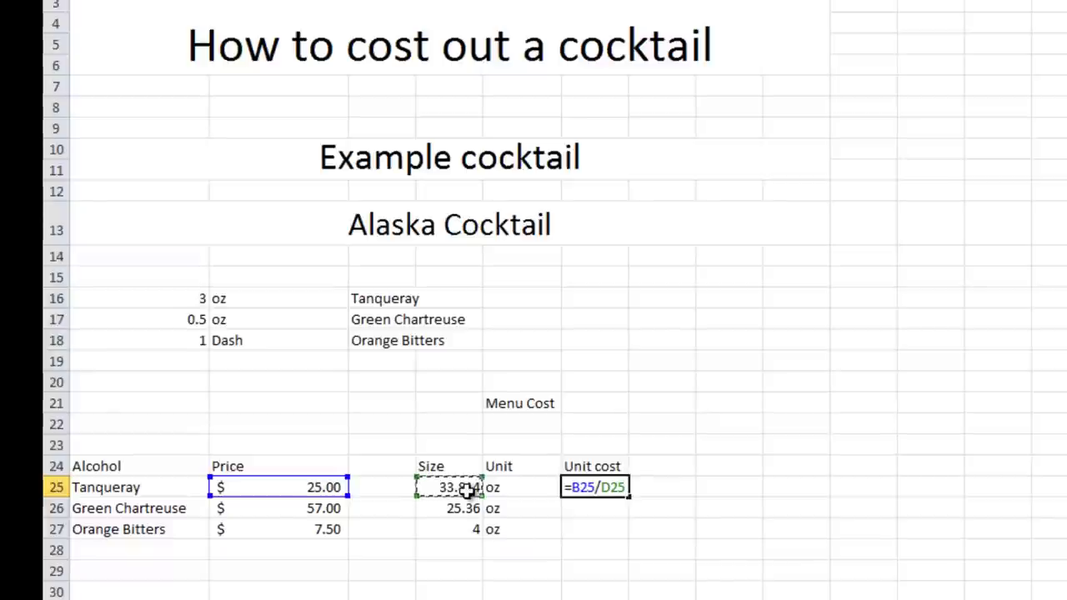
key(Return)
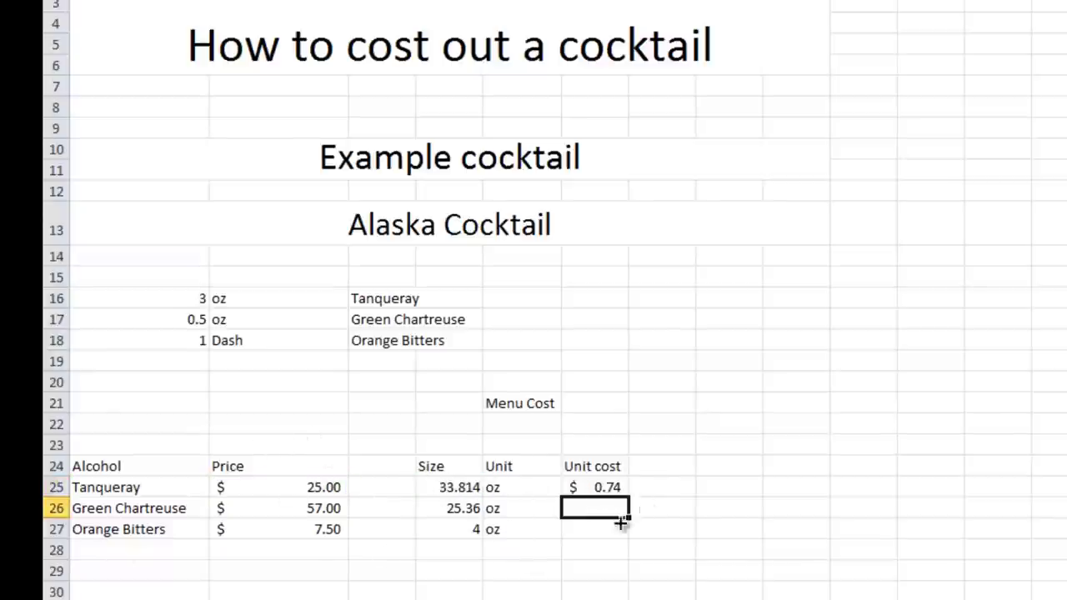
Enter Green Chartreuse's unit cost as 57.00 over 25.36 oz, and begin Orange Bitters' price-over-4 formula.
text(=)
click(323, 507)
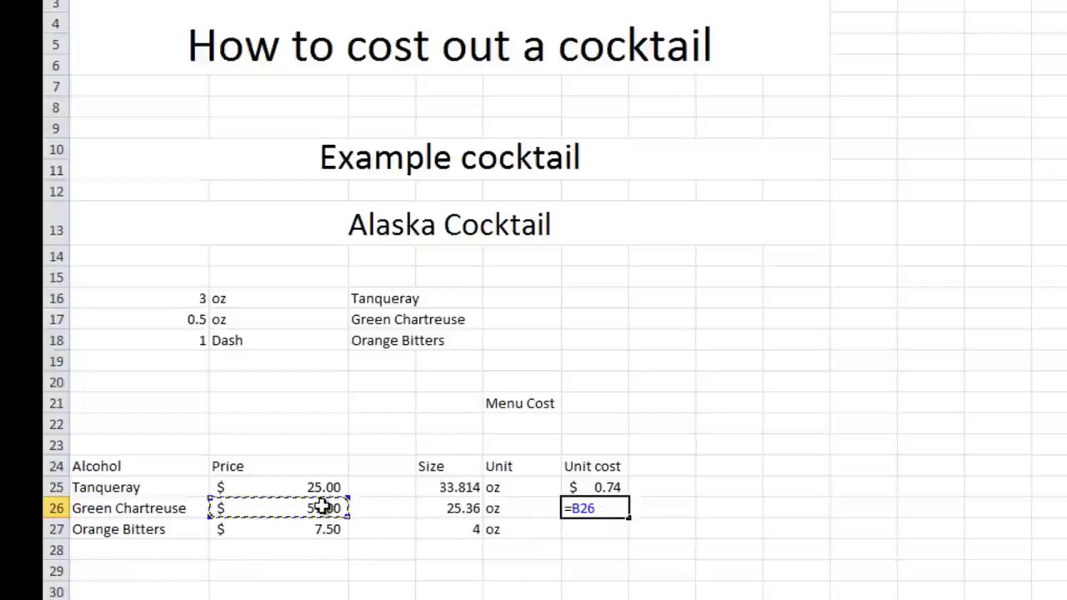
text(/)
click(433, 512)
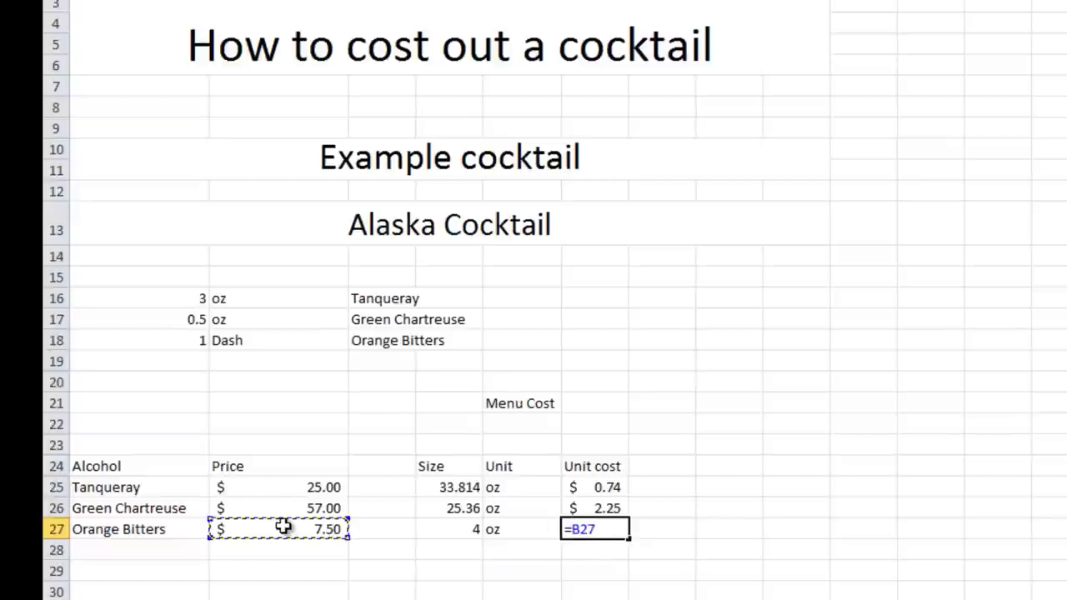
text(/)
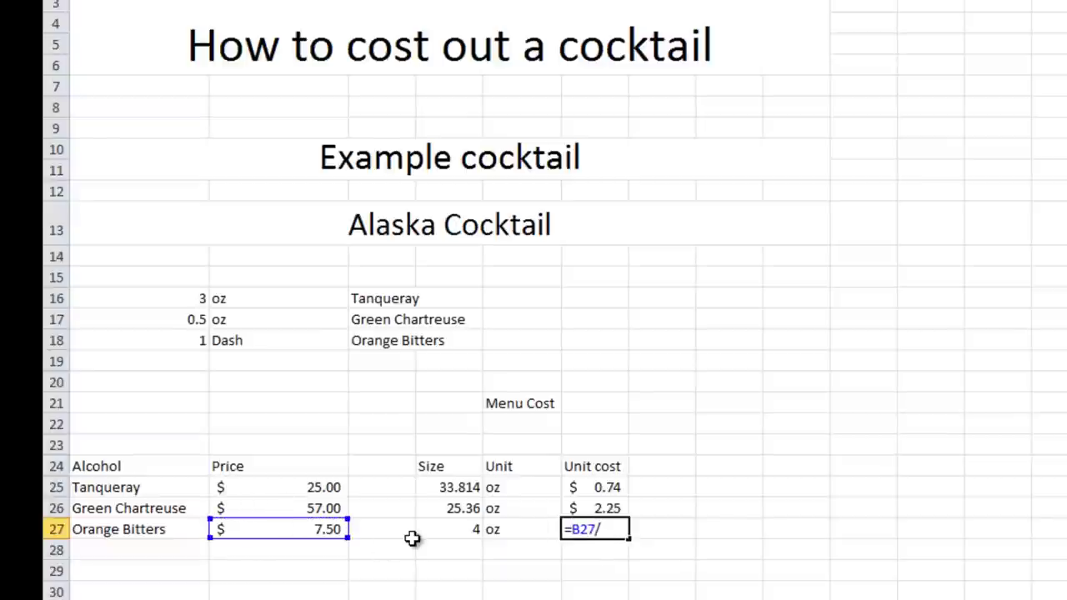
click(446, 528)
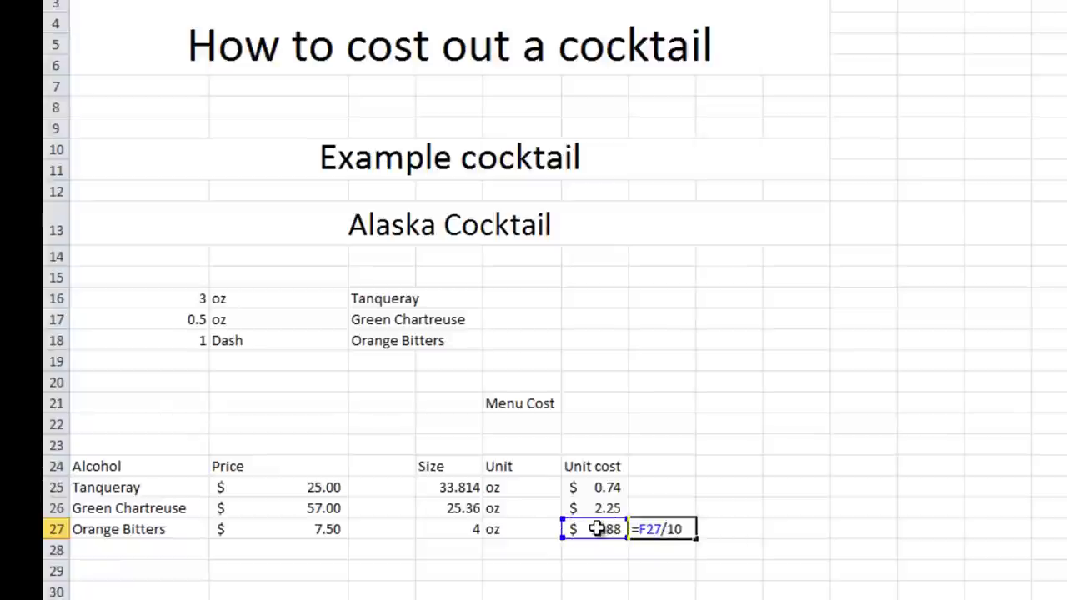
Divide Orange Bitters' $1.88 unit cost by 100 for a $0.019 per-dash cost.
text(0.019)
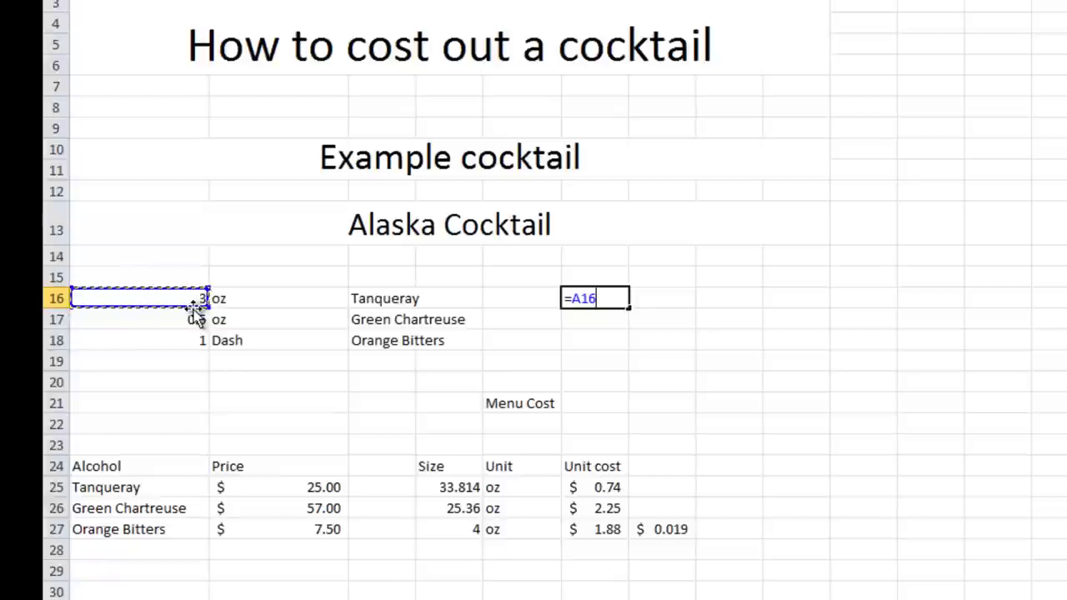
Multiply Tanqueray's recipe amount by its $0.74 unit cost for a $2.22 ingredient cost.
text(*)
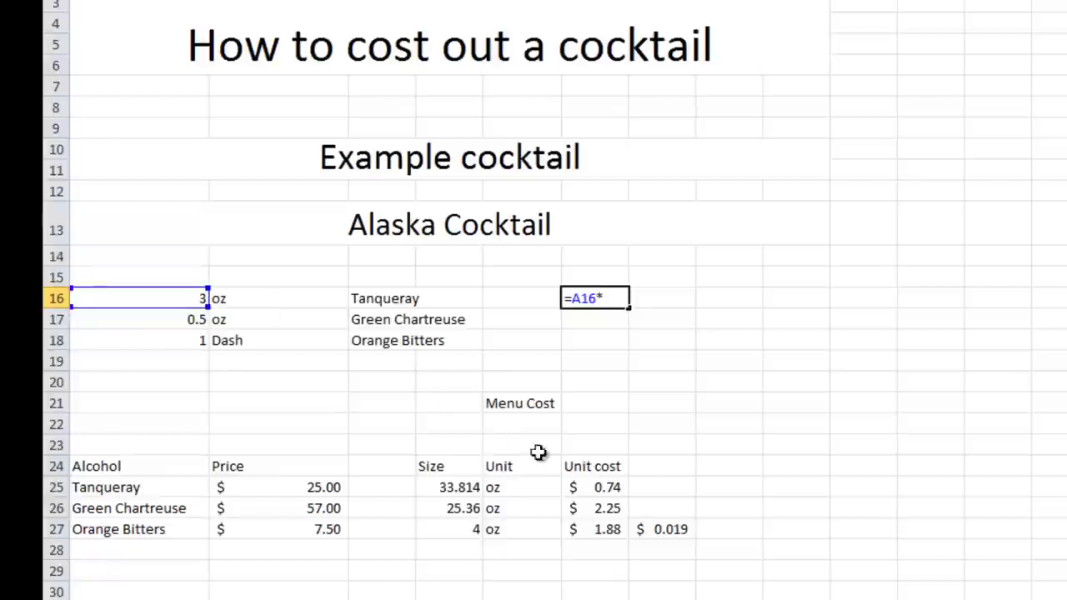
click(620, 491)
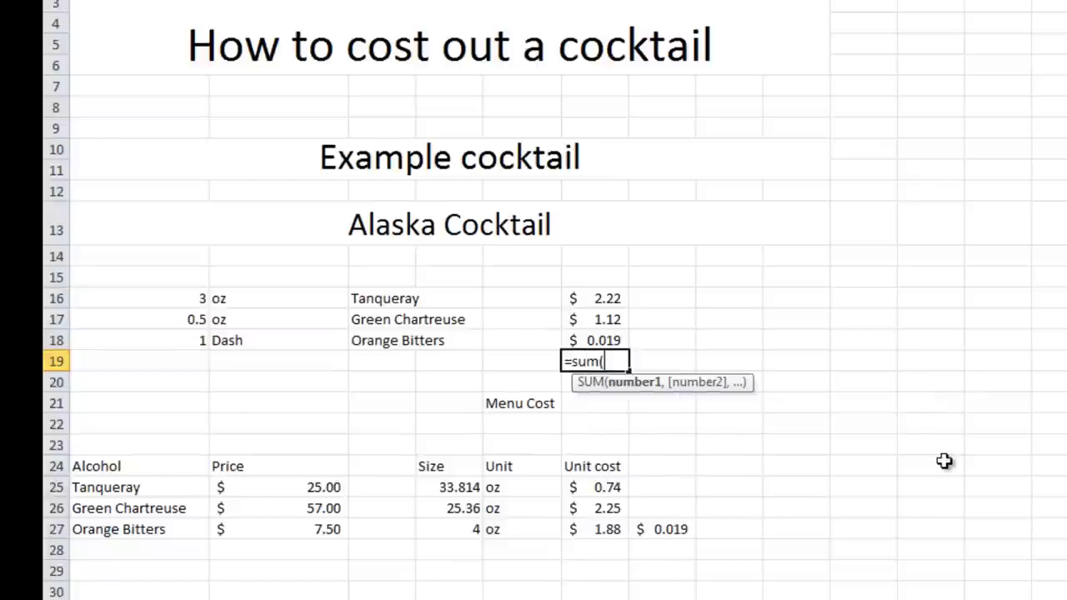
Sum the three ingredient costs to $3.36 and set Menu Cost to five times that, $16.80.
drag(622, 343, 621, 304)
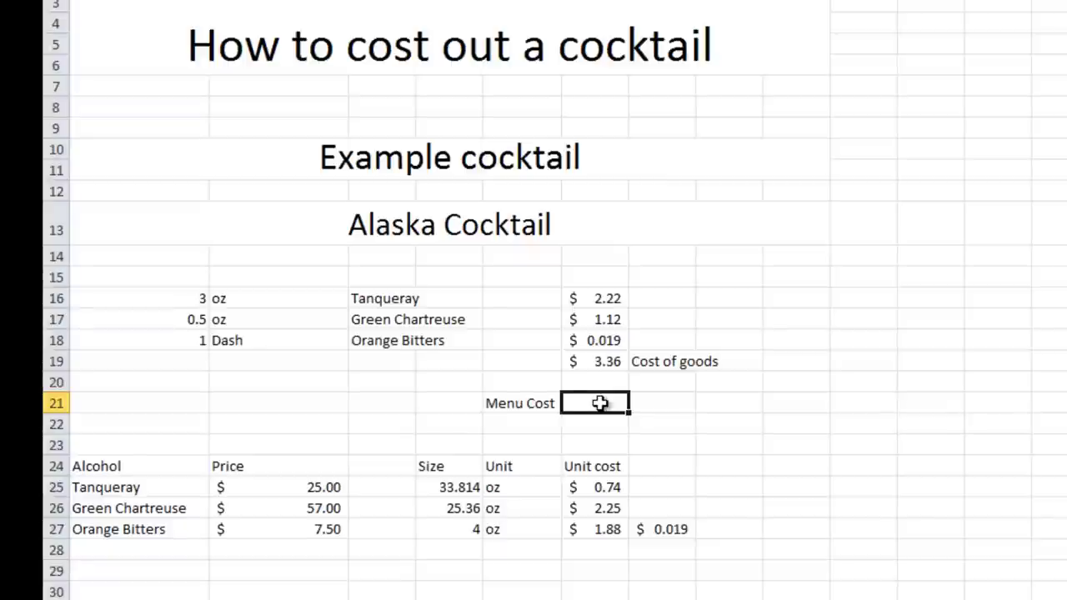
text(=)
click(607, 362)
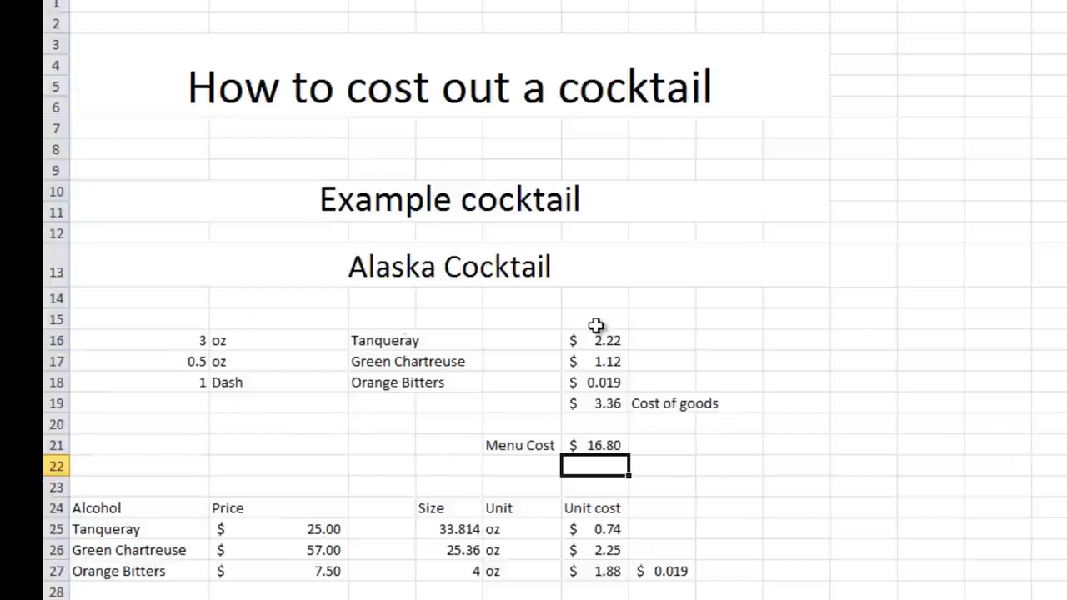
click(622, 444)
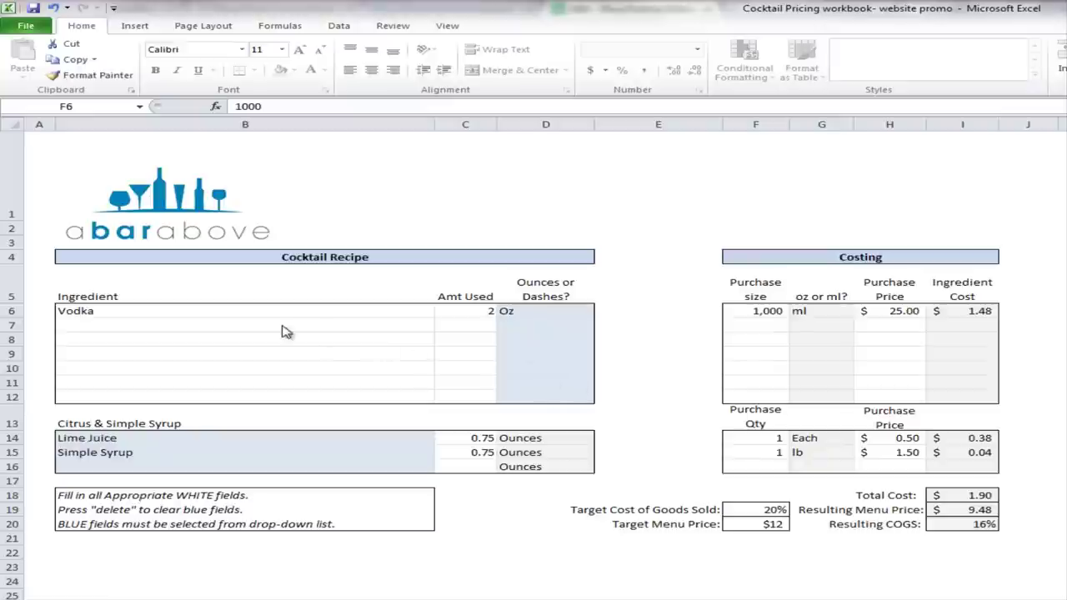
click(565, 312)
click(604, 312)
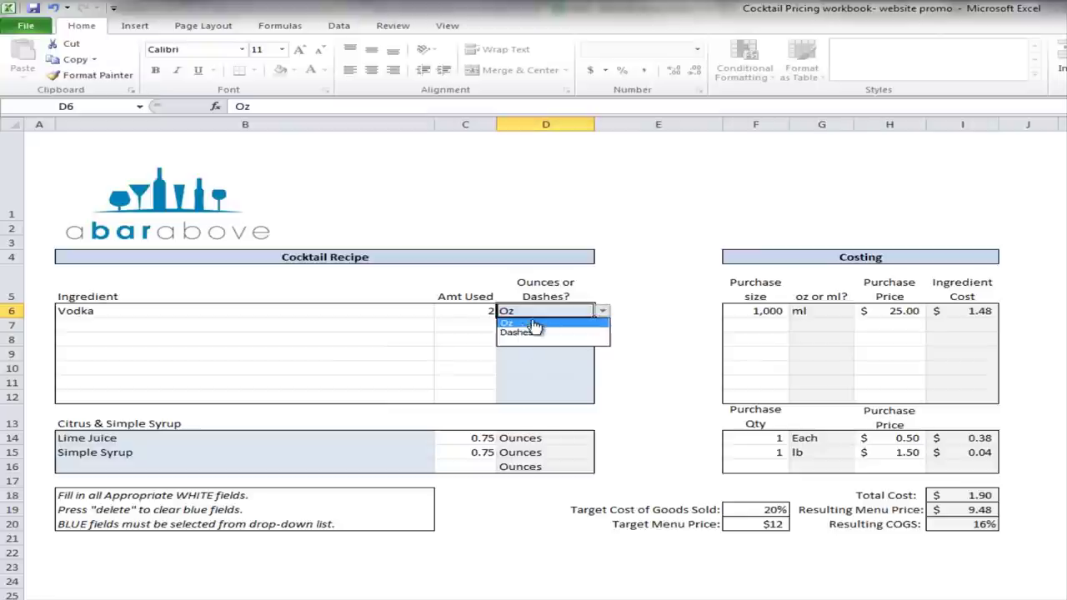
click(607, 323)
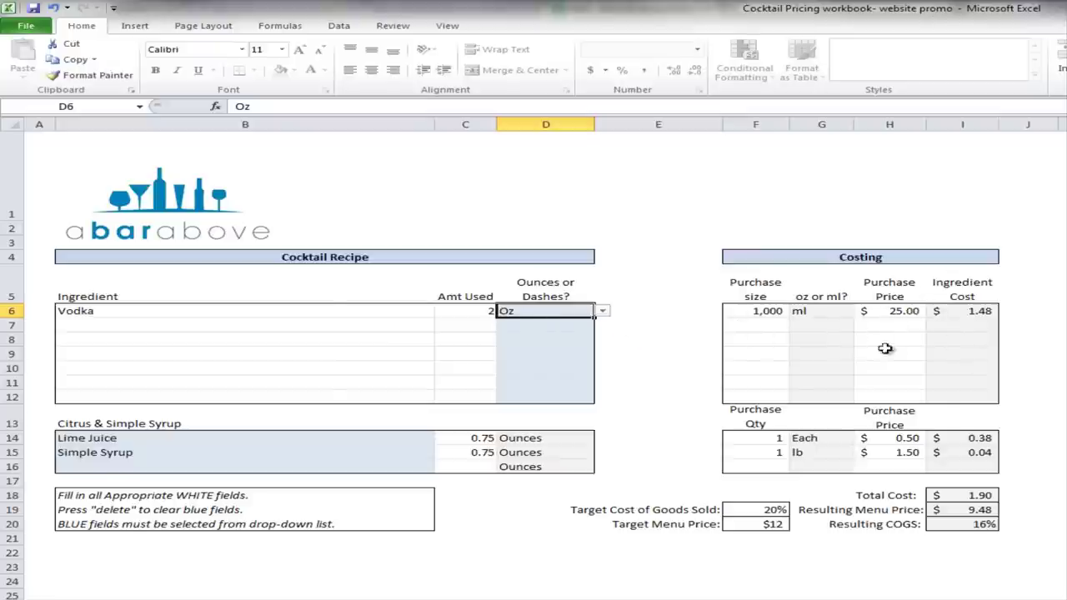
click(371, 452)
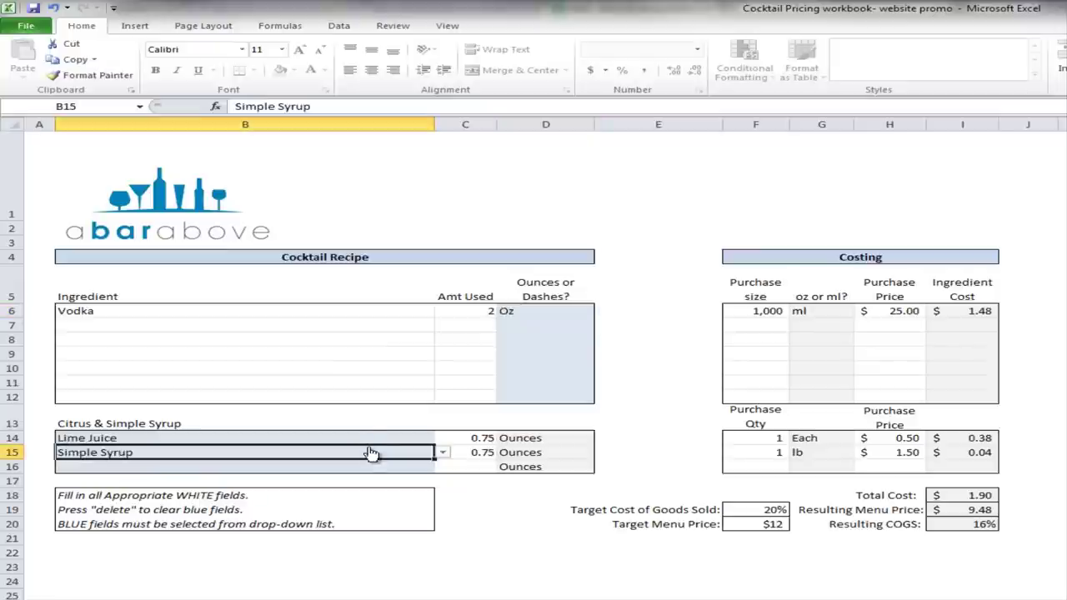
click(425, 438)
click(441, 438)
click(440, 439)
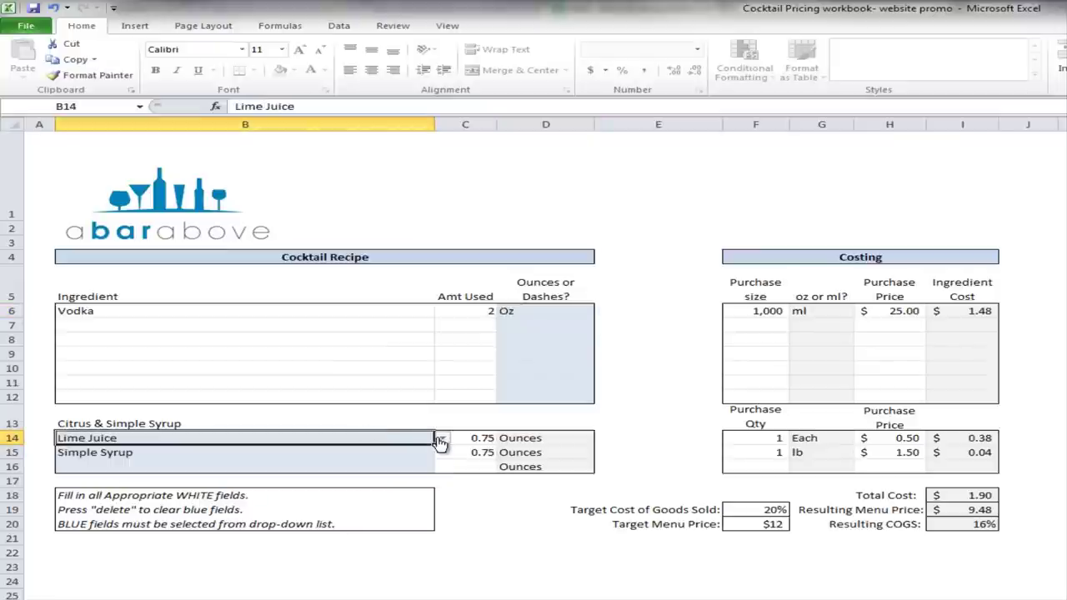